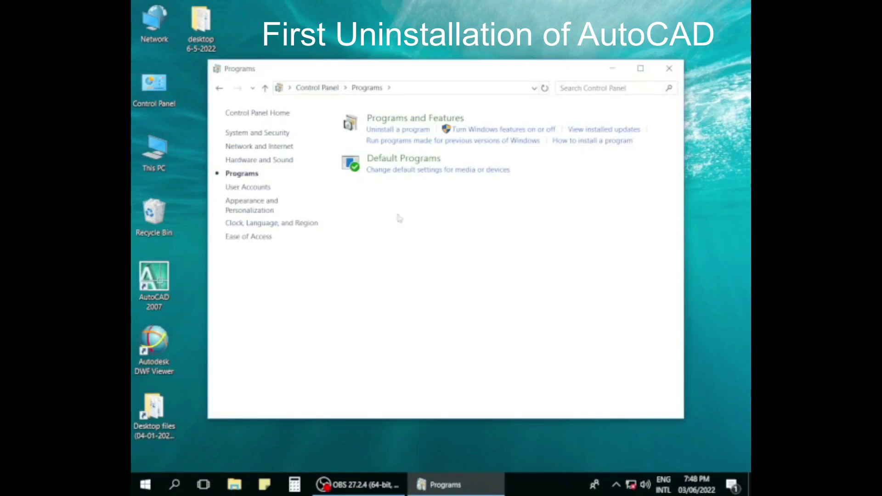
Uninstall Autodesk DWF Viewer 6.5 from the installed programs list and finish its removal wizard.
click(385, 130)
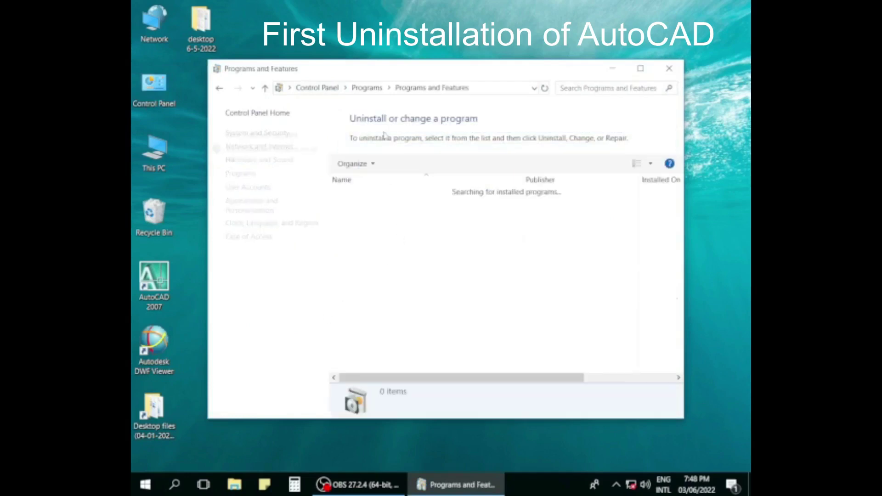
right_click(372, 214)
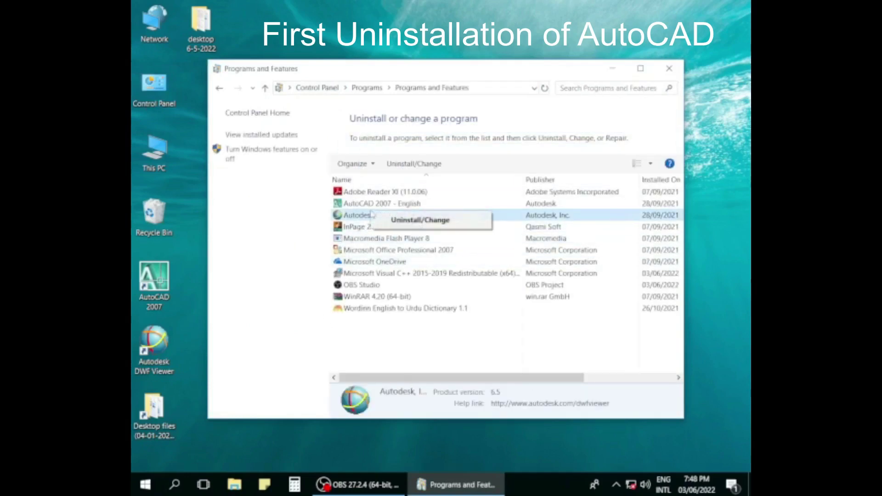
click(415, 218)
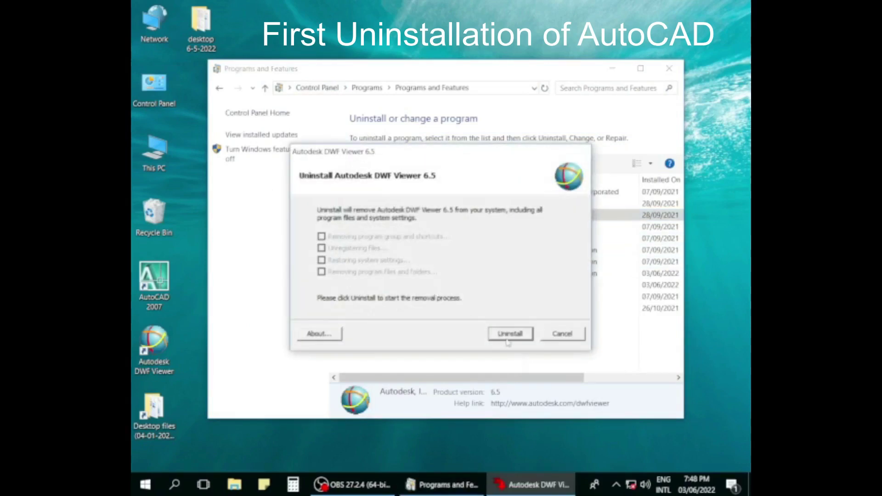
click(507, 338)
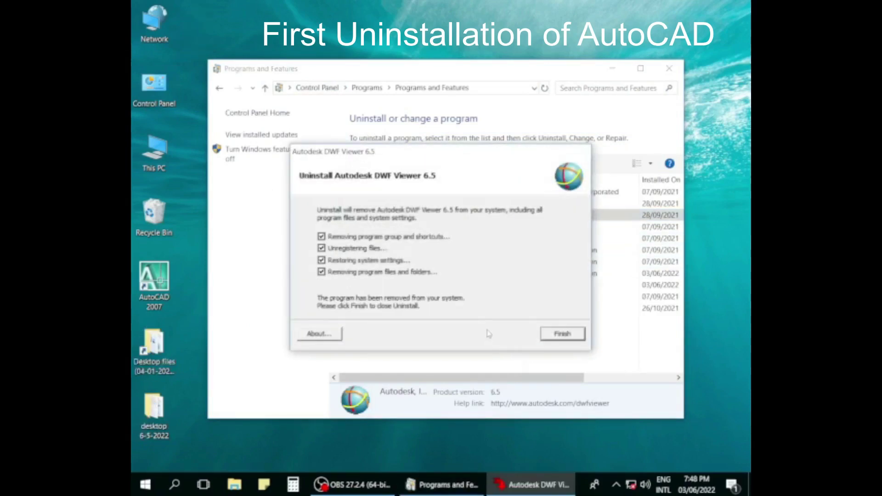
click(562, 334)
Uninstall AutoCAD 2007 - English, close Programs and Features, and refresh the desktop.
right_click(344, 203)
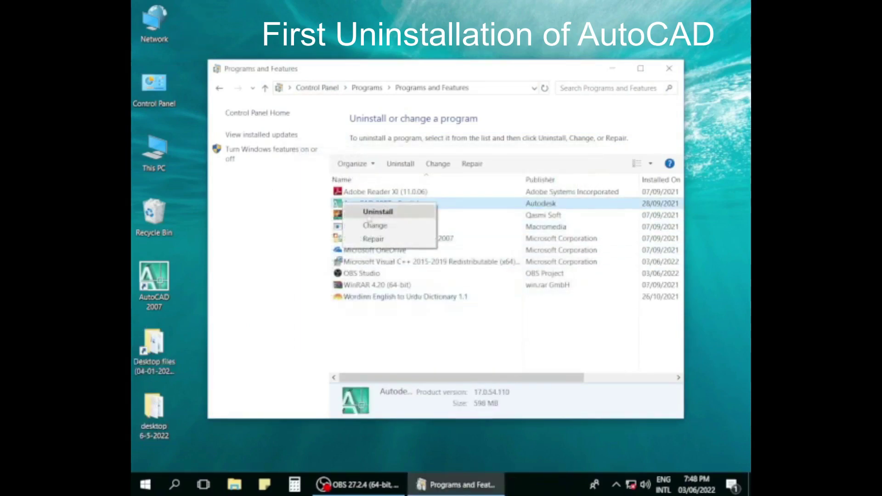
click(378, 212)
click(500, 239)
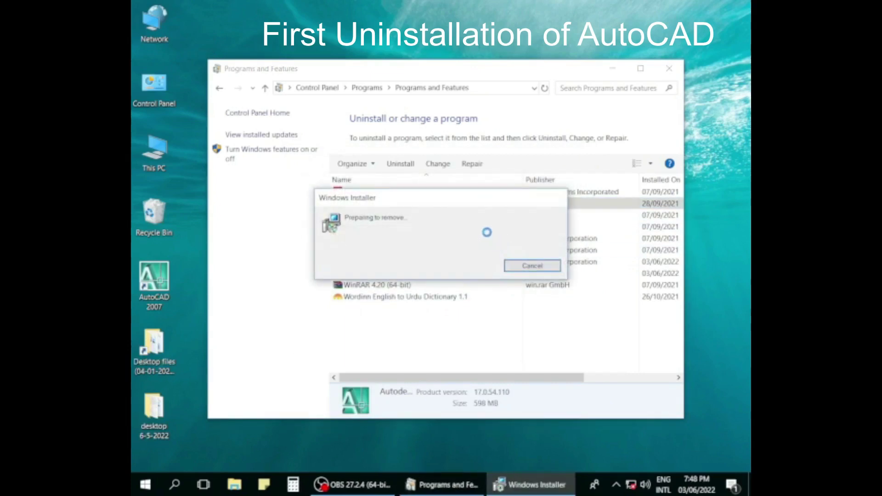
click(612, 68)
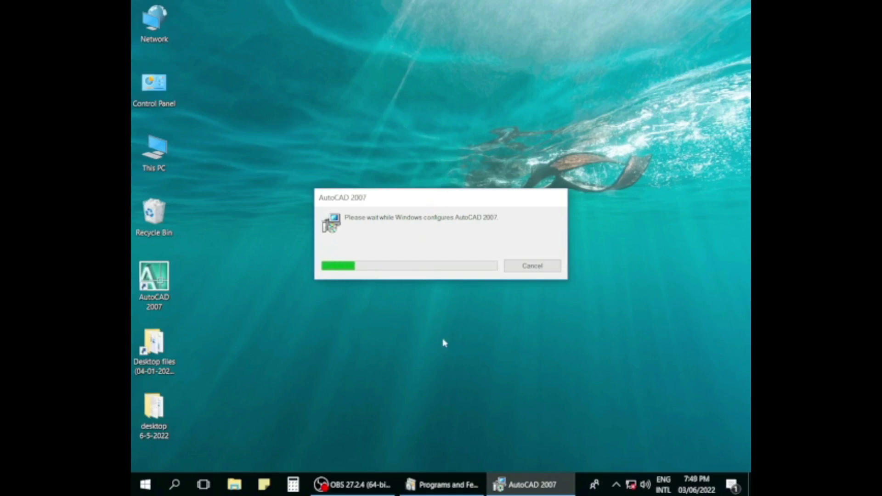
click(441, 484)
click(499, 486)
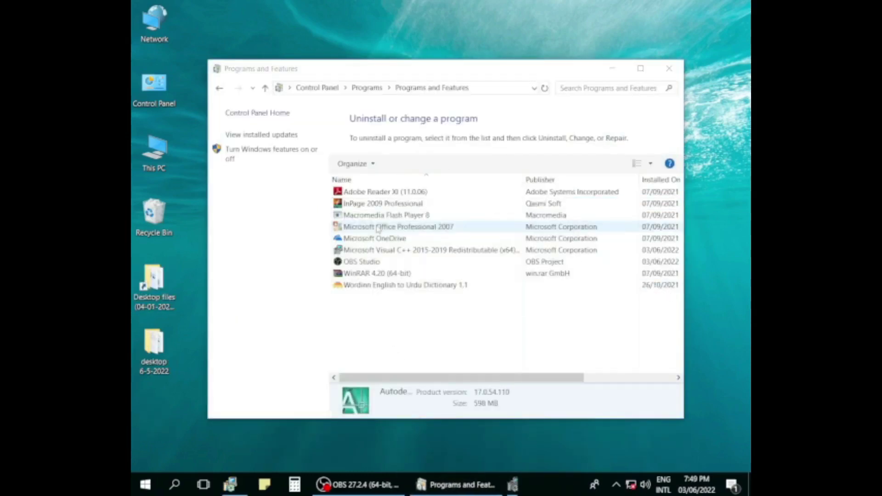
click(669, 68)
right_click(479, 93)
click(509, 129)
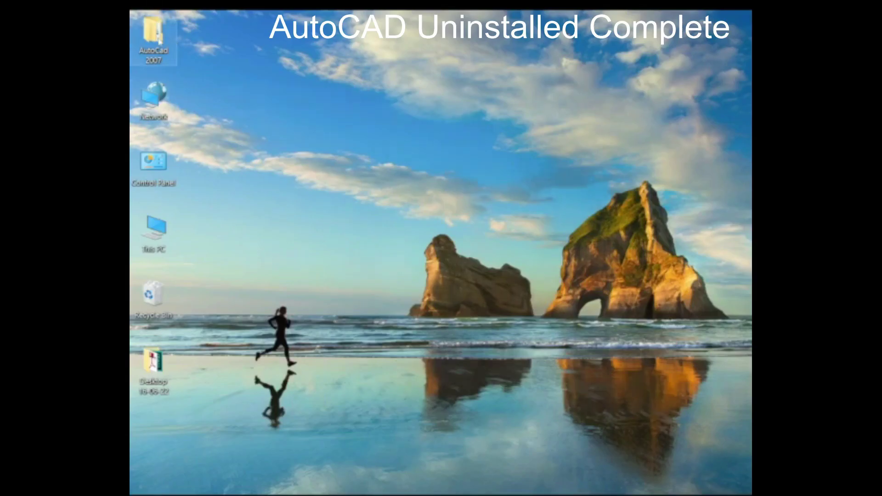
Open the nested AutoCad 2007 folder from the desktop and launch its Setup application.
double_click(156, 33)
double_click(402, 152)
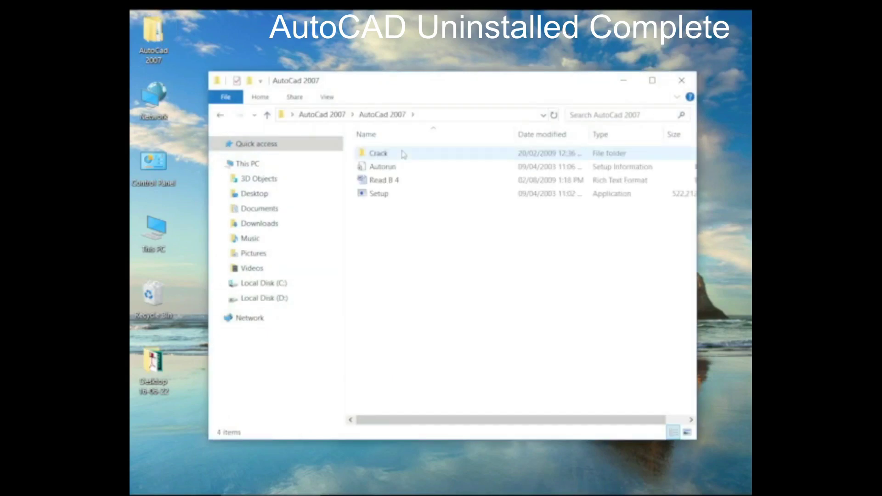
right_click(391, 198)
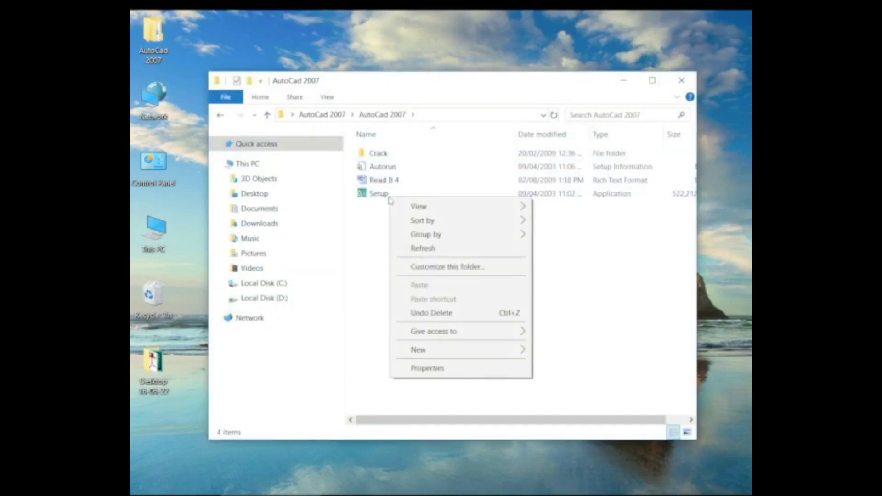
click(380, 197)
right_click(380, 196)
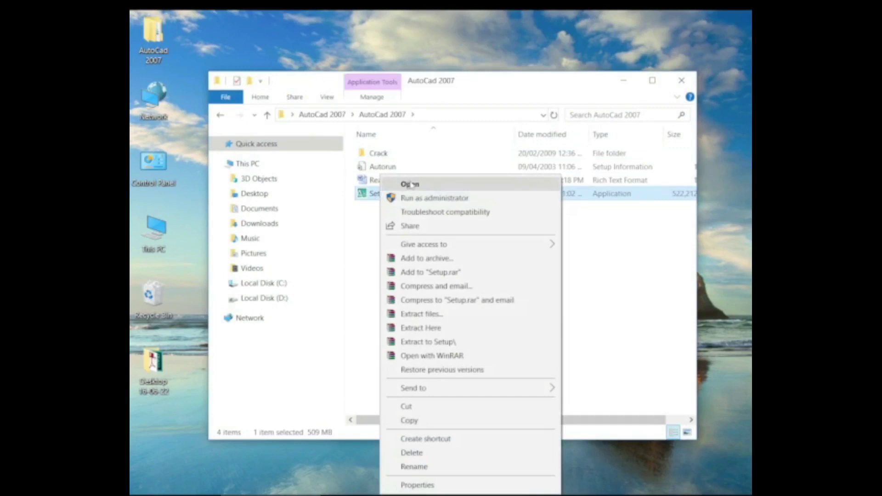
click(410, 184)
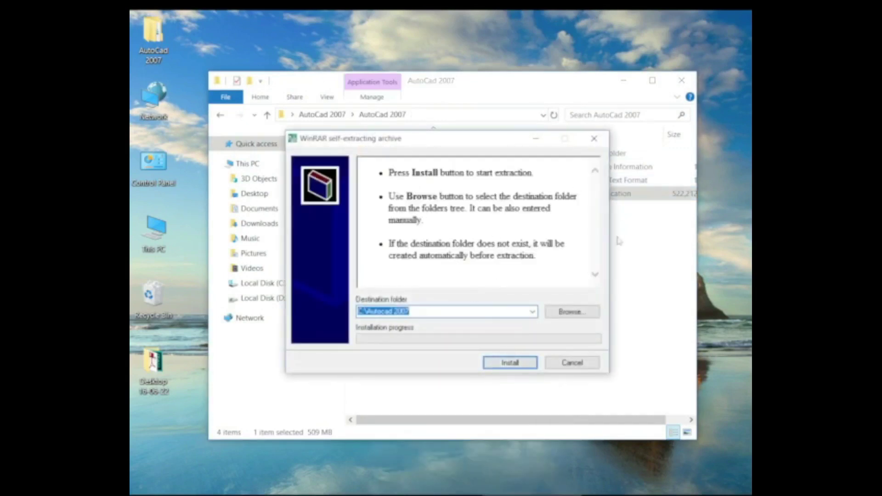
Extract the setup archive to C:\Autocad 2007, replacing all existing files.
click(602, 266)
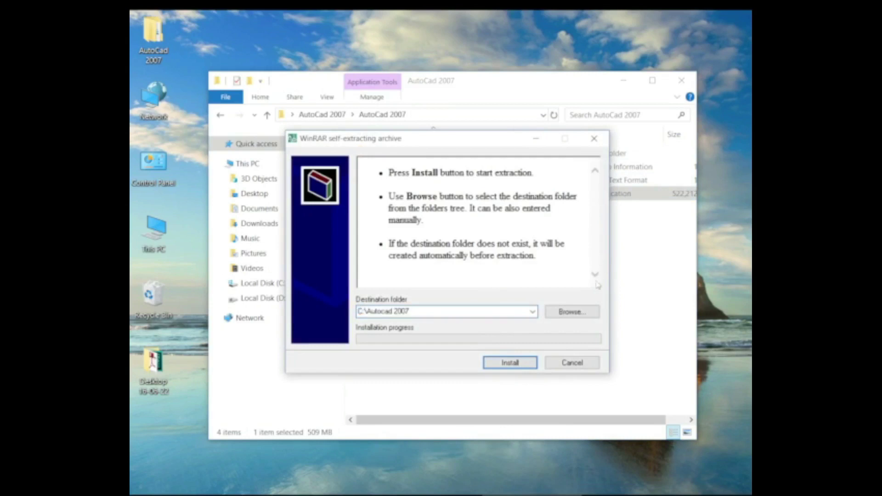
click(511, 362)
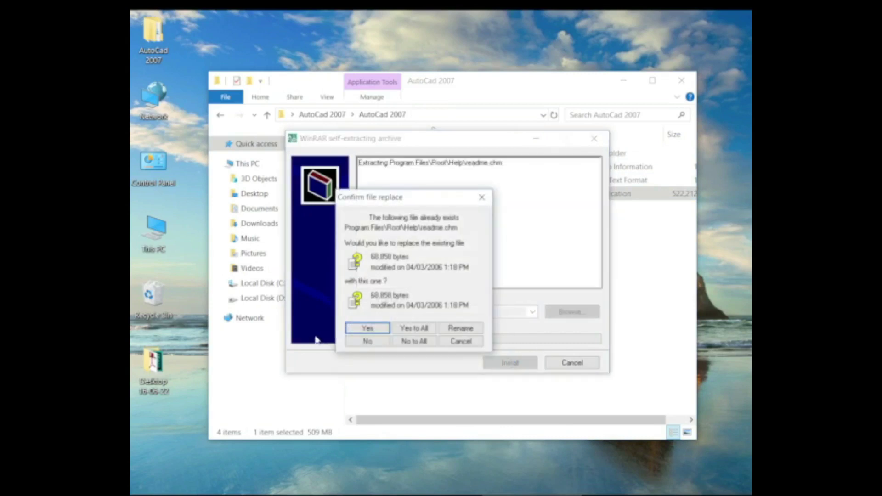
click(379, 331)
click(422, 330)
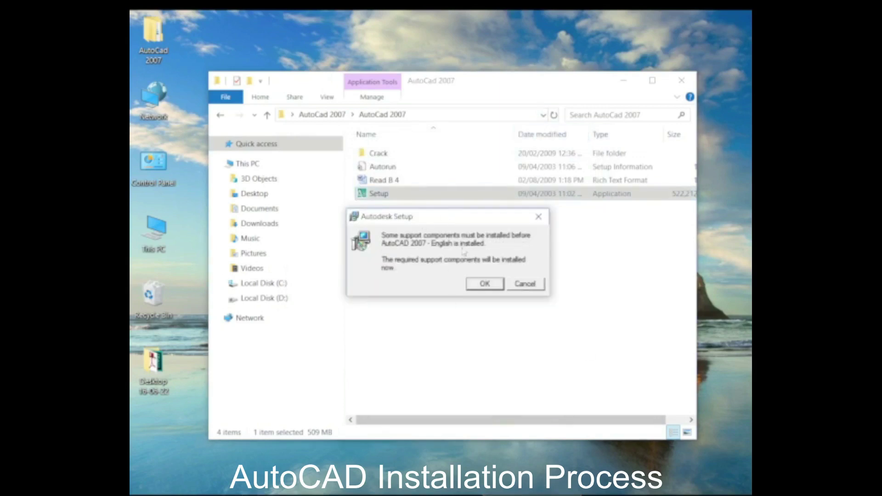
Install the required support components and accept the AutoCAD 2007 software license agreement.
click(469, 284)
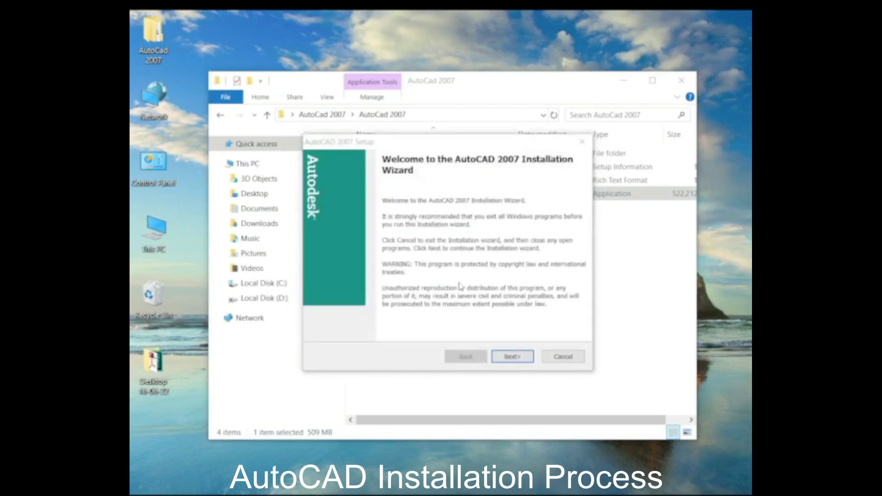
click(512, 357)
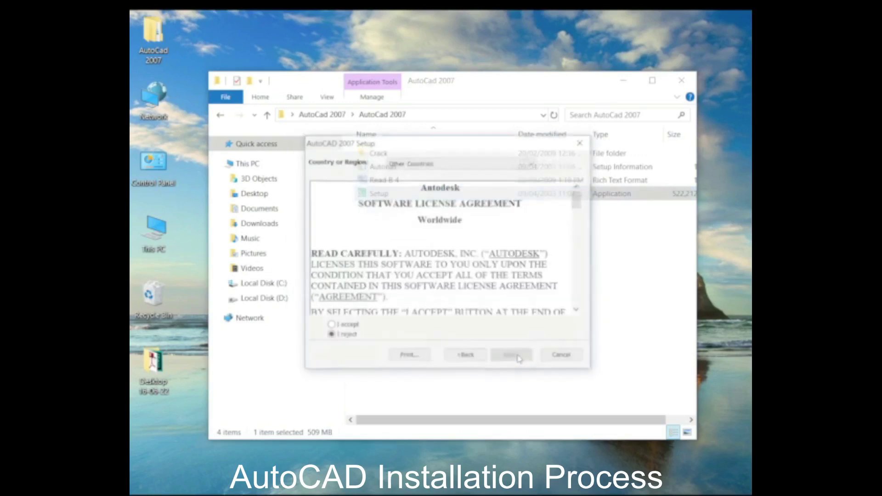
drag(415, 148, 377, 43)
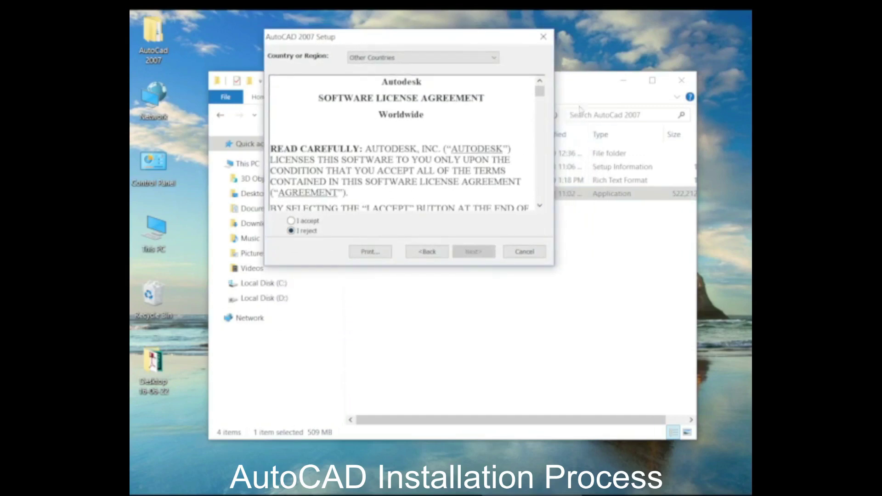
drag(539, 91, 540, 191)
click(304, 221)
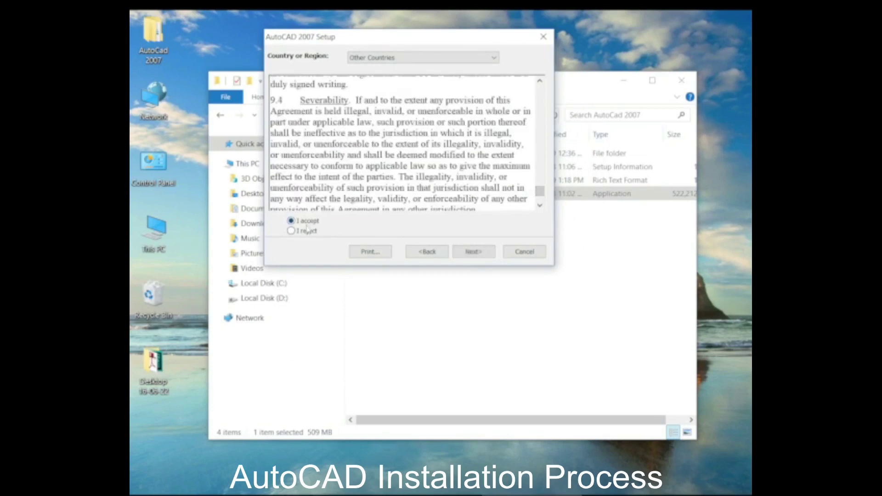
click(464, 255)
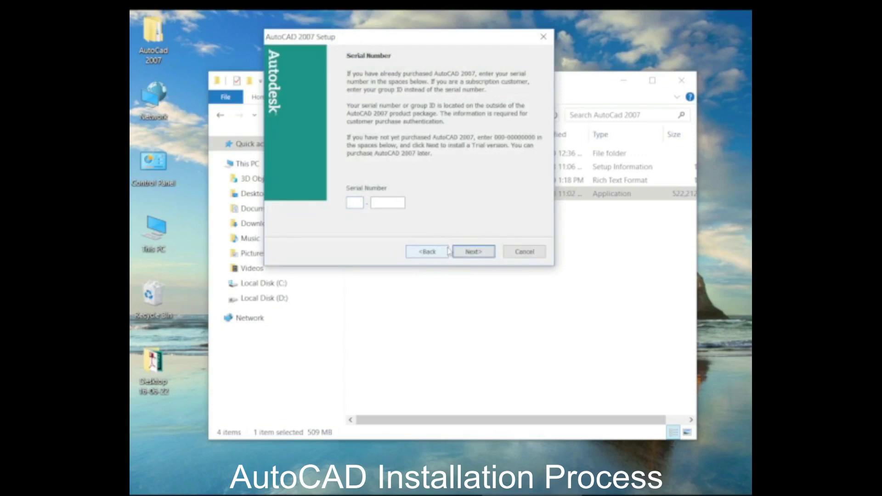
Enter the product serial number in the AutoCAD 2007 setup and continue to the user information.
text(11111111111)
click(469, 256)
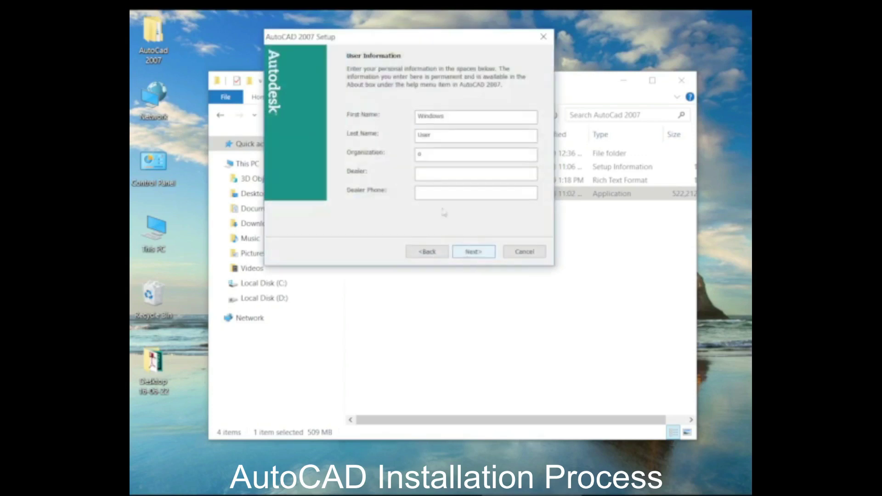
Fill in the dealer name and enter dsg as the dealer phone in the user information, then continue.
click(430, 173)
text(aer)
click(432, 192)
text(dsg)
click(472, 252)
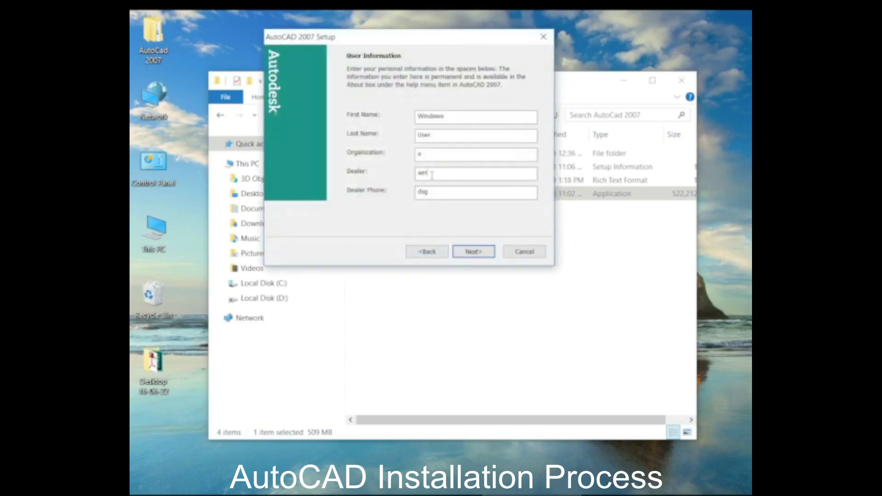
drag(432, 175, 394, 177)
text(Haider CAD)
click(473, 252)
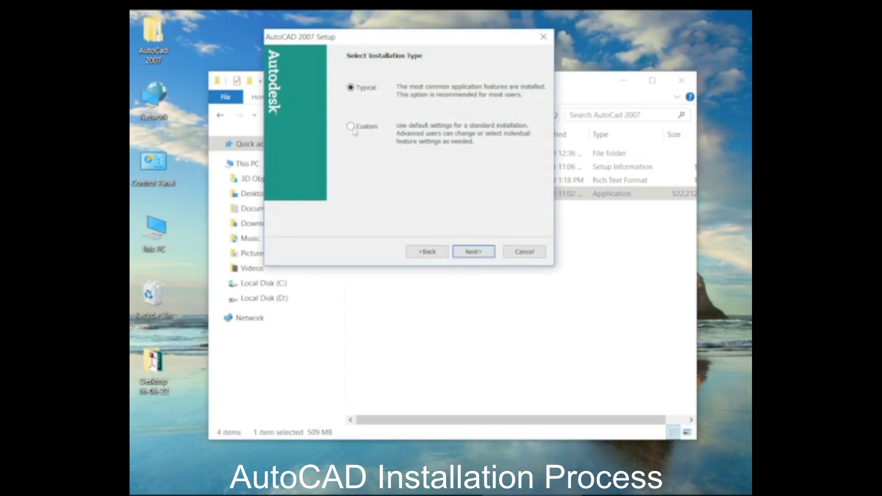
Install AutoCAD 2007 as Typical with the Material Library, in C:\Program Files (x86)\AutoCAD 2007\, with Notepad as text editor and a desktop shortcut.
click(477, 252)
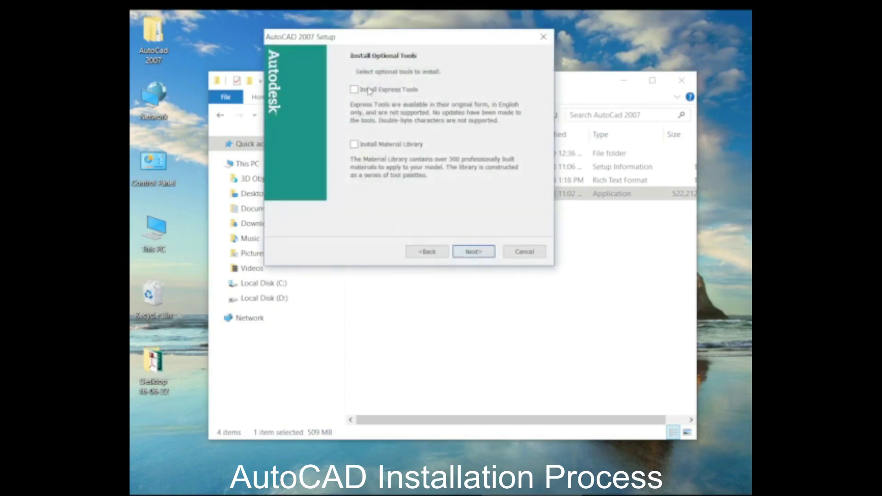
click(355, 144)
click(474, 252)
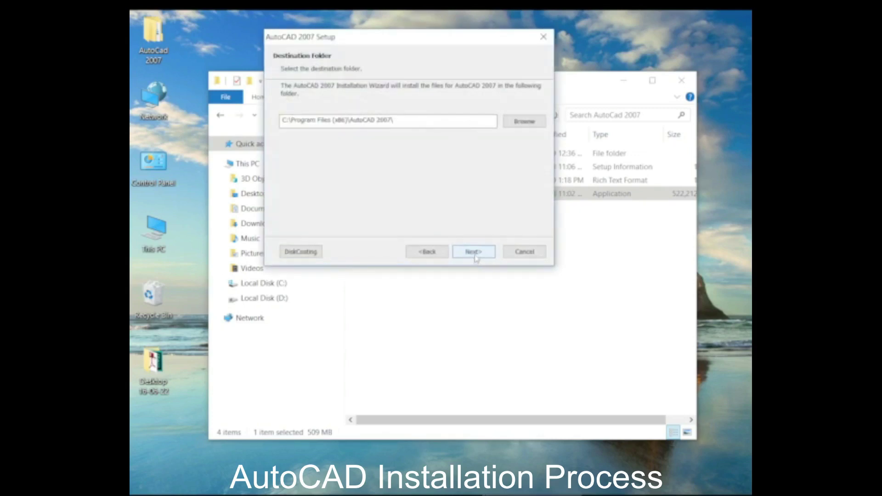
click(474, 254)
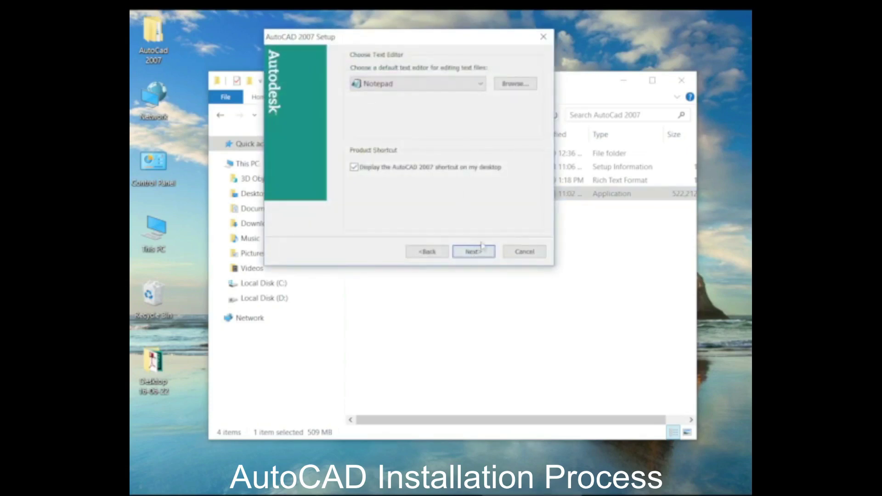
click(478, 256)
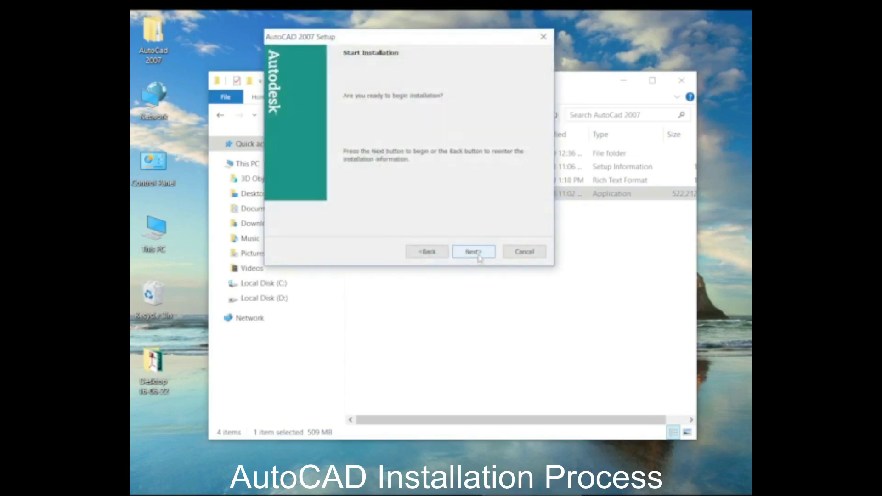
click(473, 253)
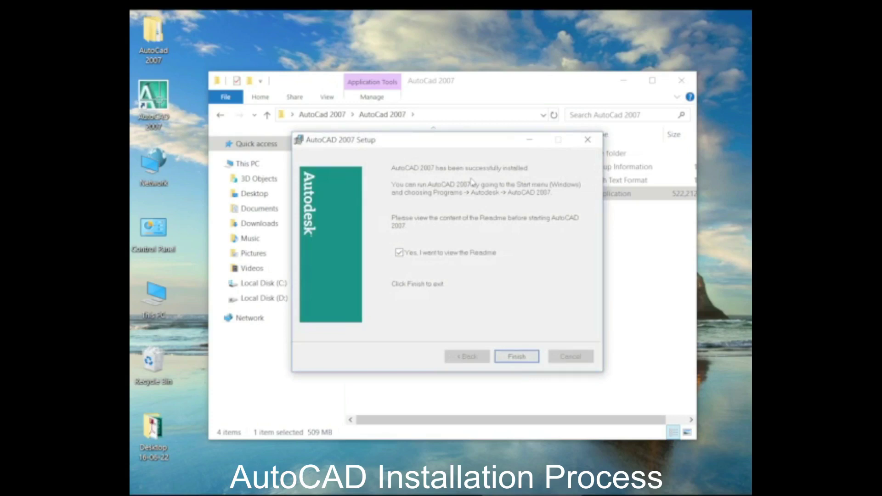
Finish the AutoCAD 2007 setup and close the Readme window.
click(399, 253)
click(512, 356)
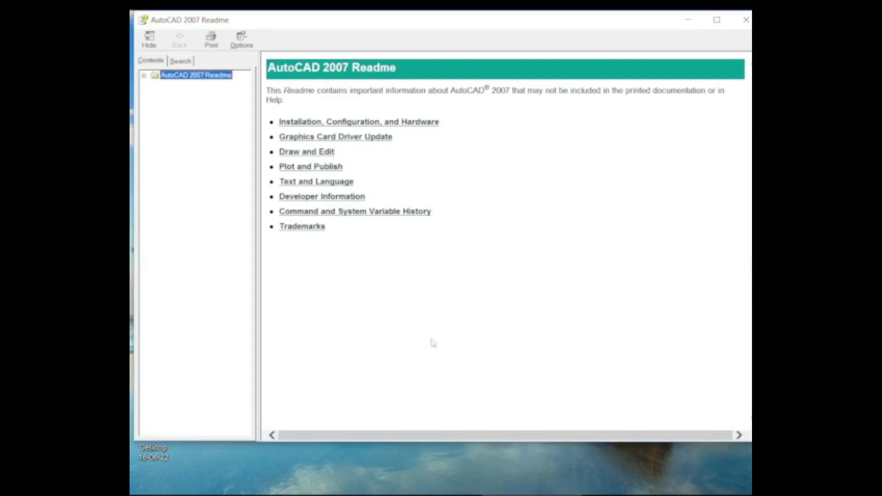
click(745, 19)
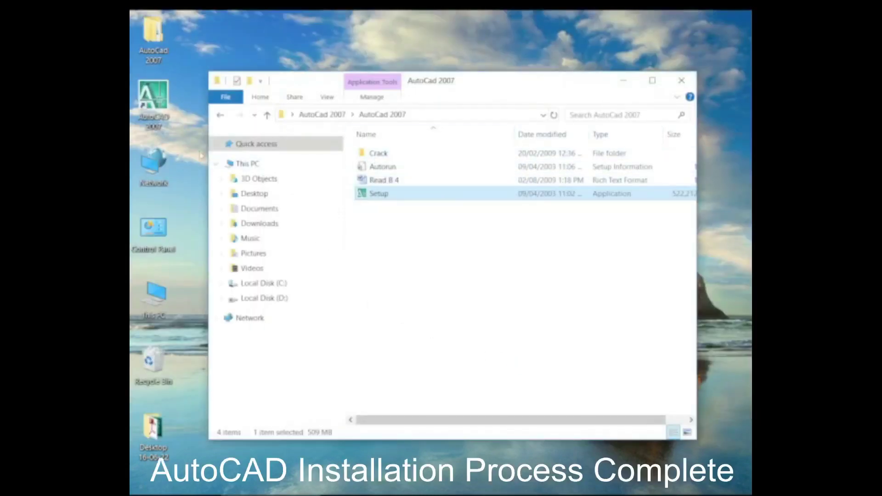
Copy ADLMDLL.DLL and LACADP.DLL from the Crack folder of the AutoCAD 2007 setup files.
right_click(156, 103)
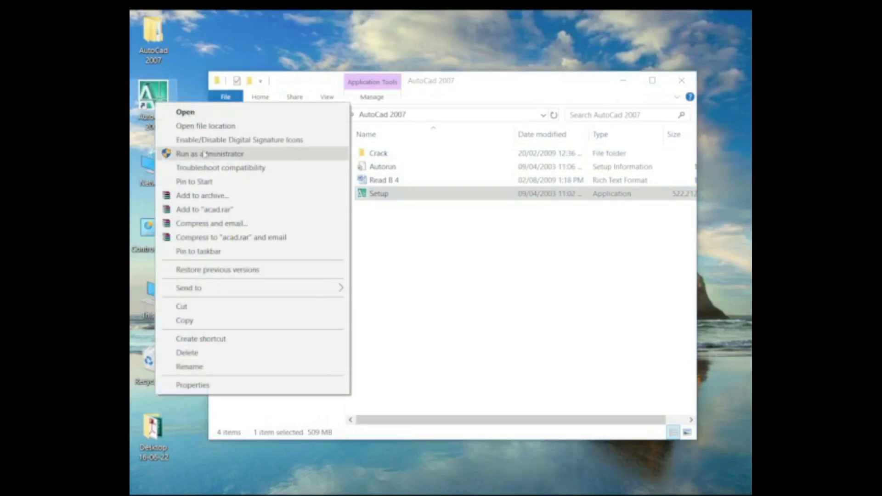
click(215, 126)
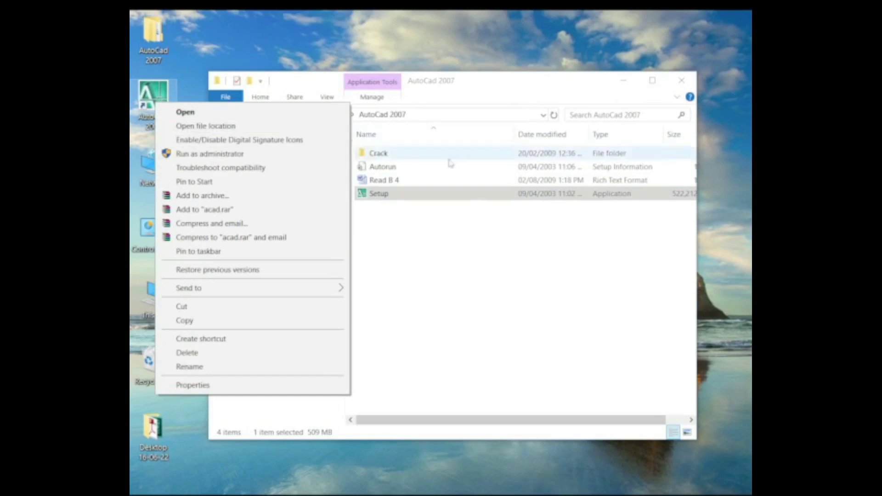
double_click(377, 153)
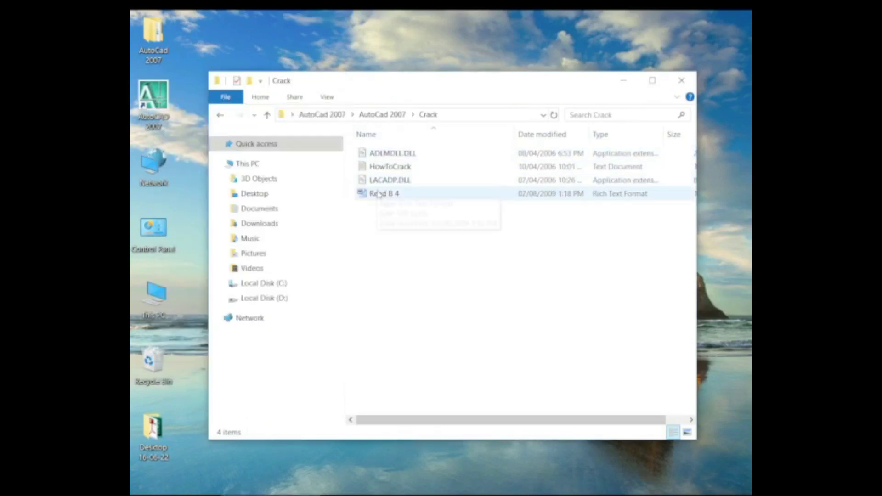
click(390, 182)
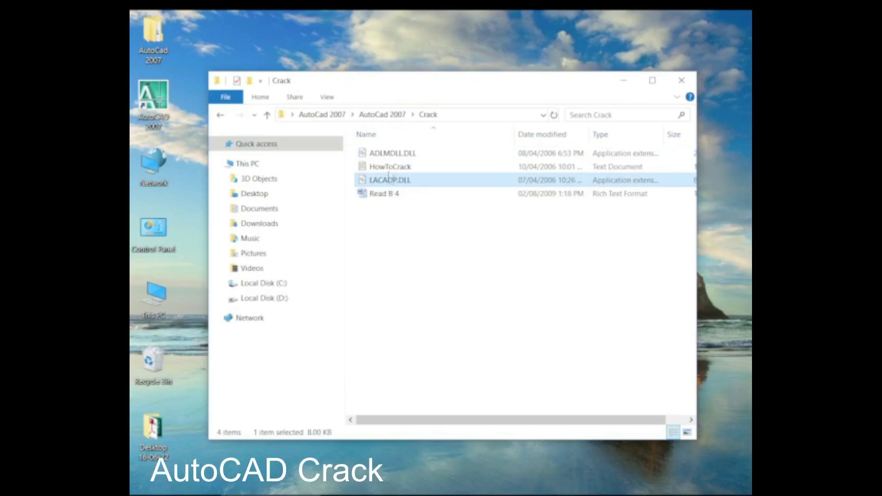
ctrl+click(409, 156)
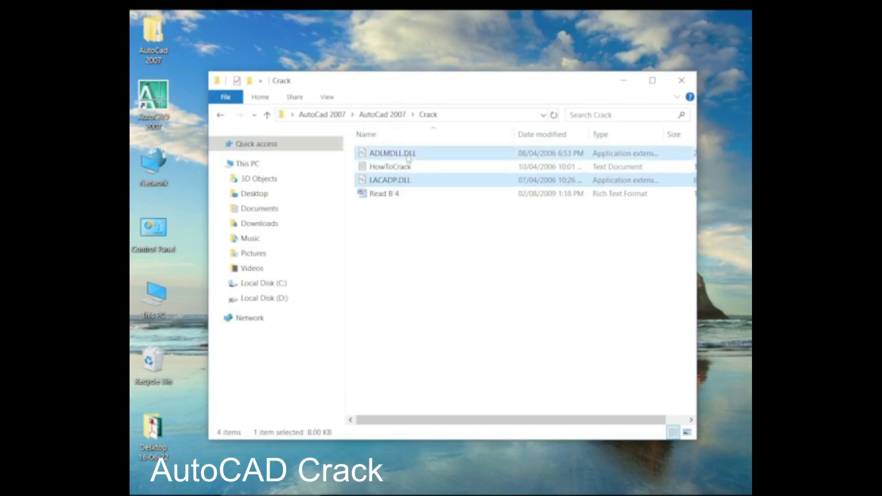
right_click(408, 157)
click(433, 290)
click(432, 299)
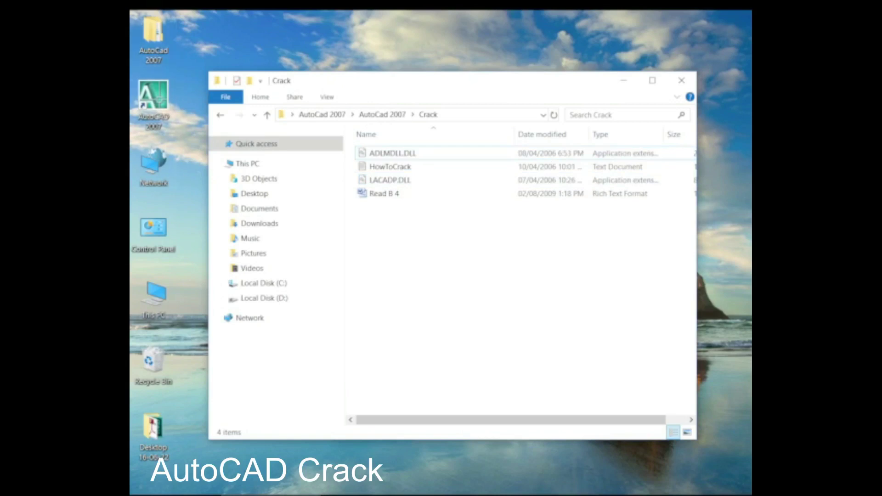
Paste the two copied DLL files into C:\Program Files (x86)\AutoCAD 2007, replacing the files in the destination.
right_click(155, 107)
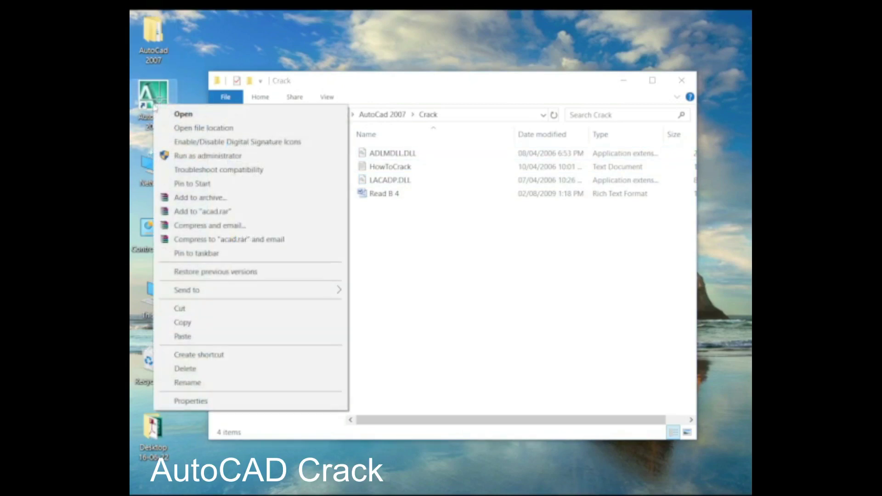
click(218, 128)
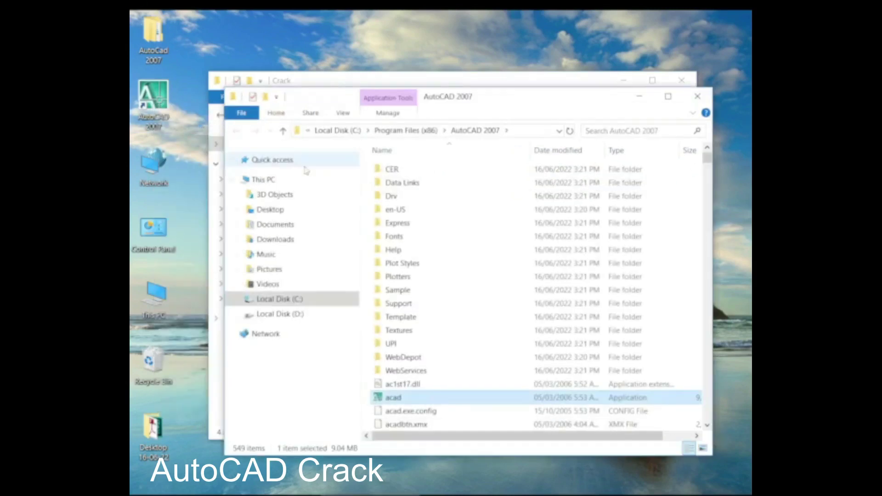
double_click(470, 98)
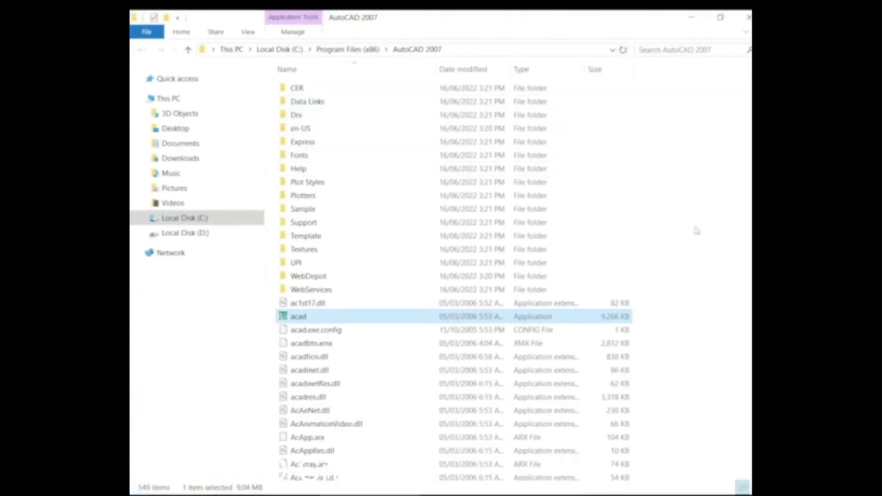
right_click(725, 255)
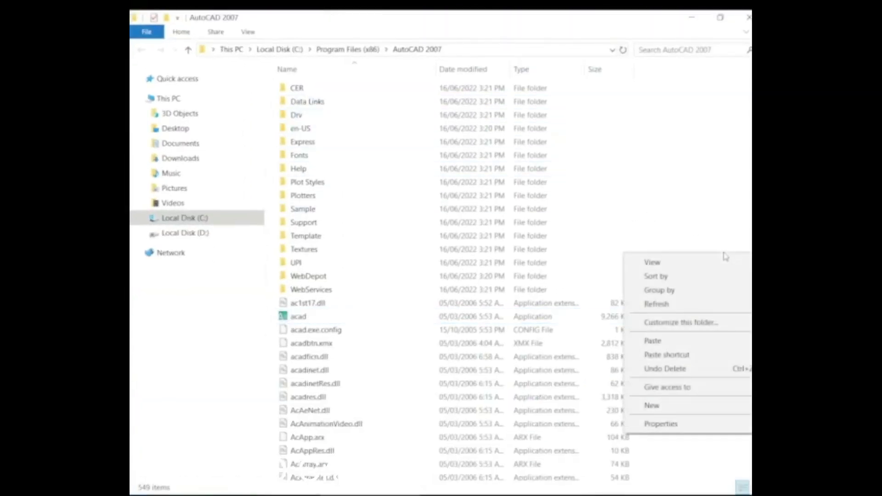
click(661, 342)
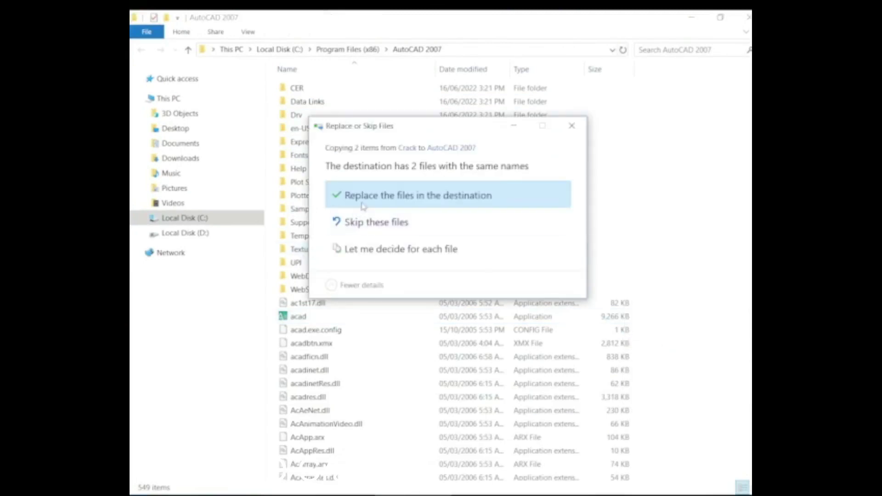
click(478, 198)
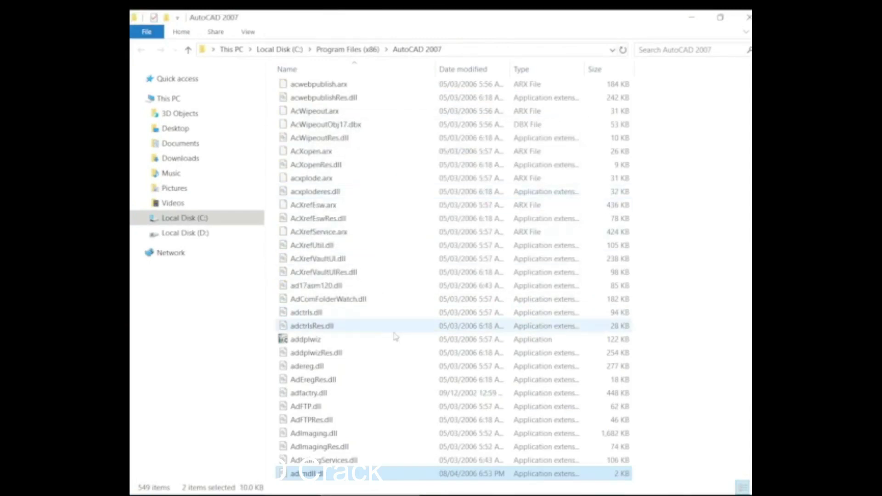
scroll(393, 338, down, 20)
scroll(373, 392, up, 15)
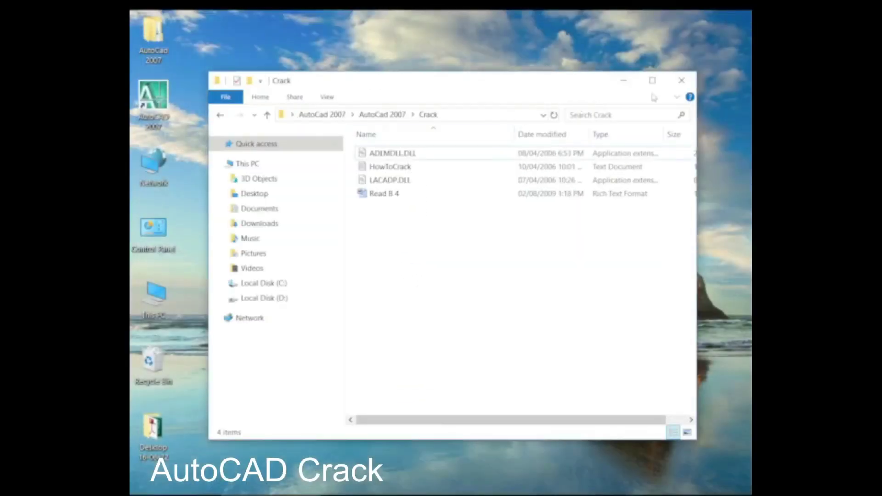
Close the Crack folder window and refresh the desktop.
click(681, 81)
right_click(418, 156)
click(440, 190)
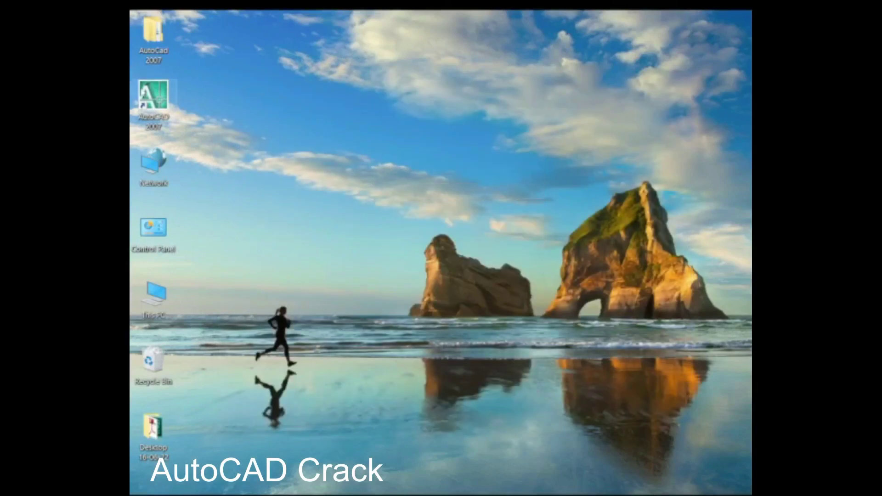
Launch AutoCAD 2007 from the desktop and make it the default application for DWG files.
right_click(170, 96)
click(174, 98)
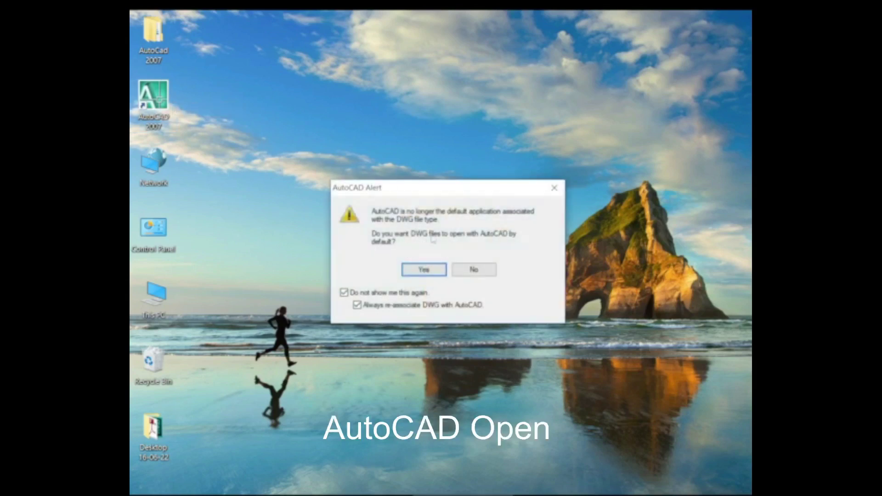
click(423, 269)
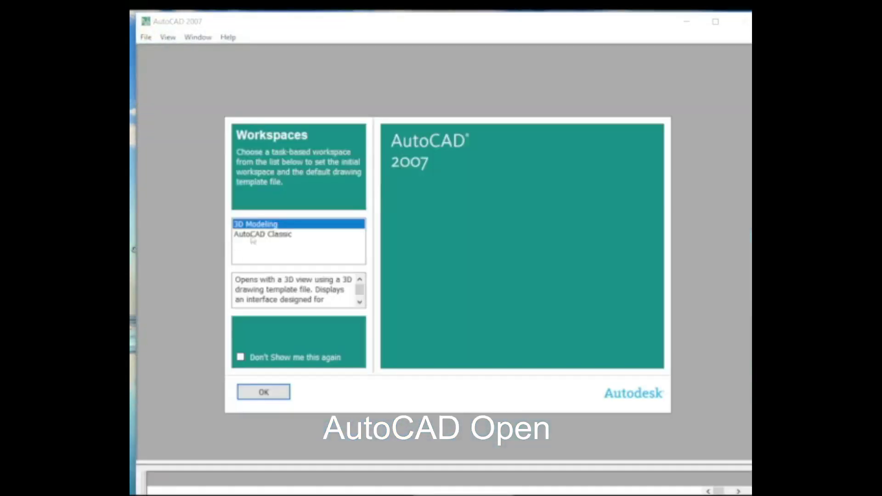
Start with the AutoCAD Classic workspace and decline the New Features Workshop with the option not to show it again.
click(270, 238)
click(251, 225)
click(252, 237)
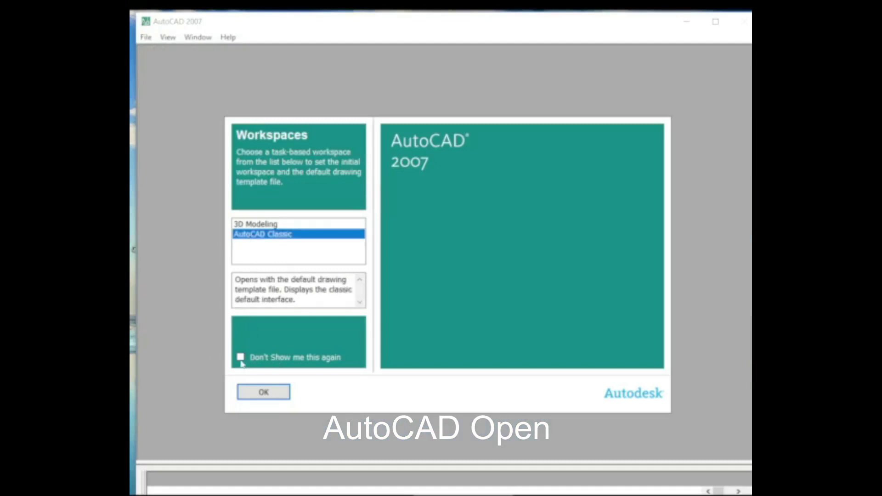
click(264, 393)
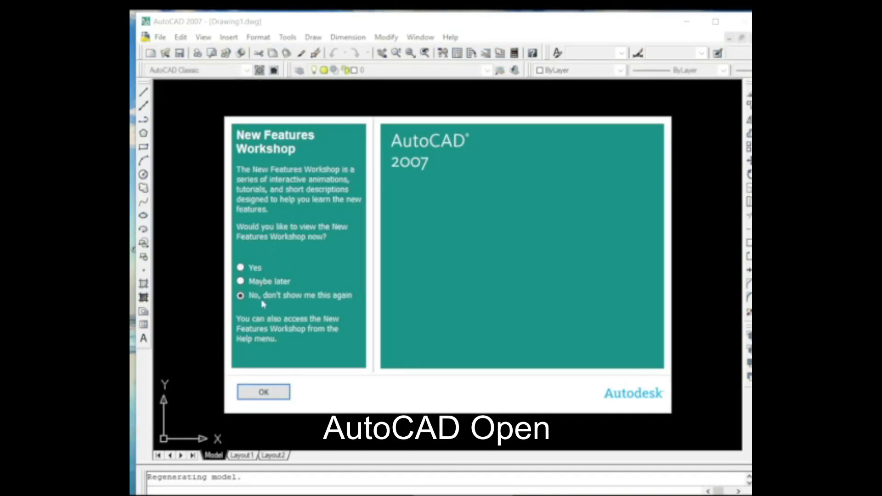
click(261, 393)
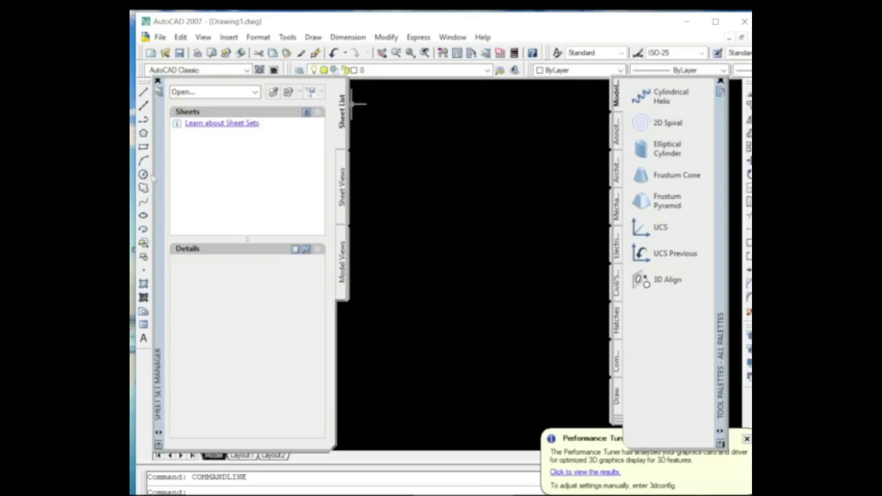
Close the Sheet Set Manager and the Tool Palettes, and maximize the AutoCAD window.
click(341, 184)
click(343, 253)
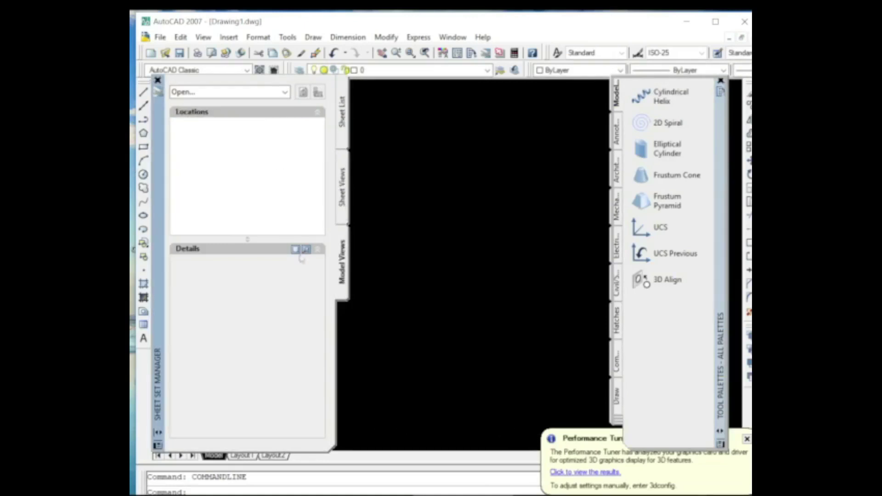
click(158, 80)
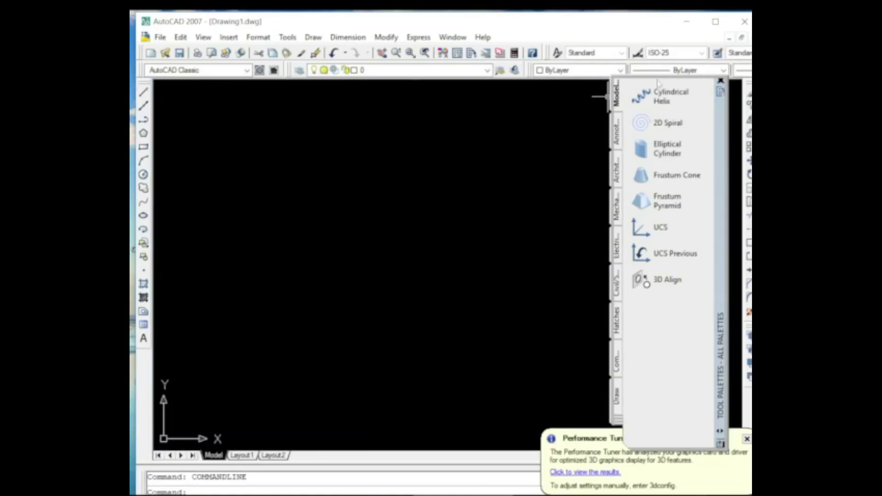
click(715, 22)
click(720, 81)
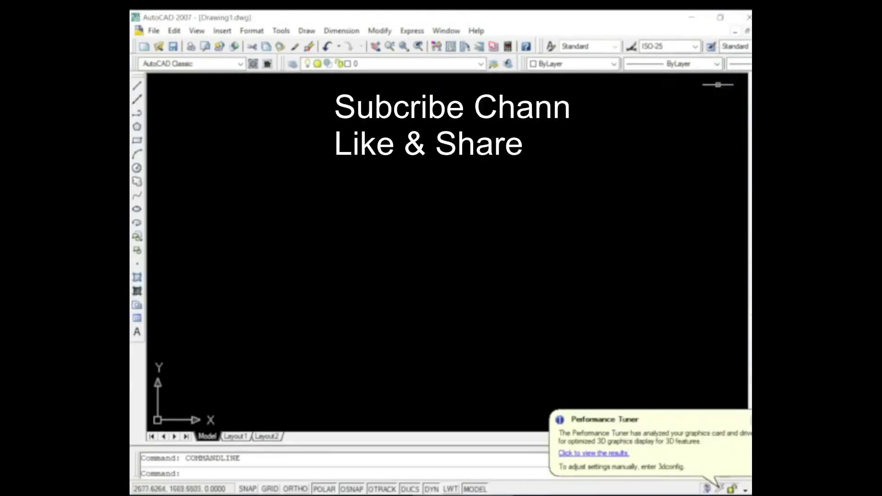
Save the empty drawing to the Desktop as Drawing1.dwg in AutoCAD 2007 Drawing format.
click(534, 207)
click(485, 240)
key(ctrl+s)
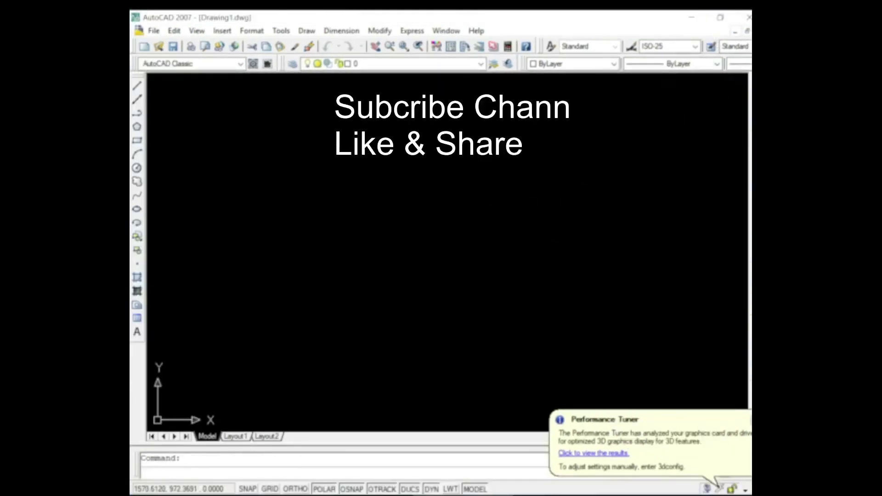
click(287, 321)
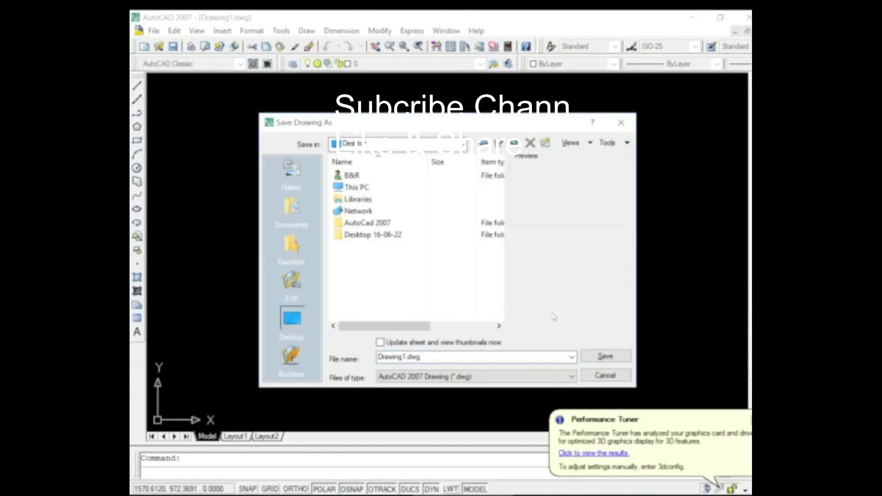
click(593, 362)
click(591, 356)
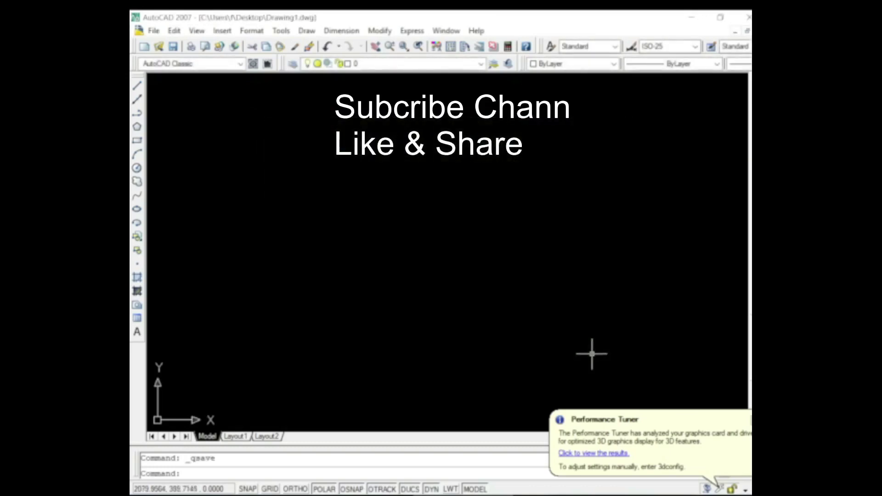
Save Drawing1.dwg once more and close AutoCAD 2007.
click(352, 301)
key(ctrl+s)
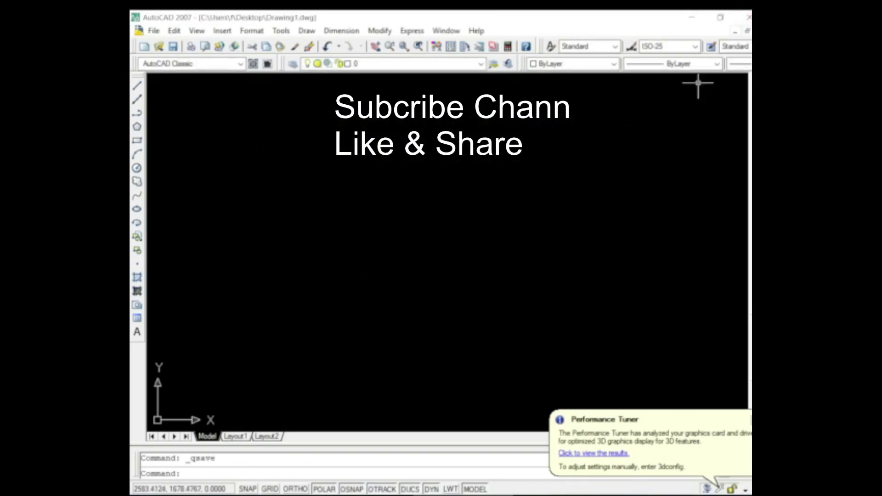
click(747, 17)
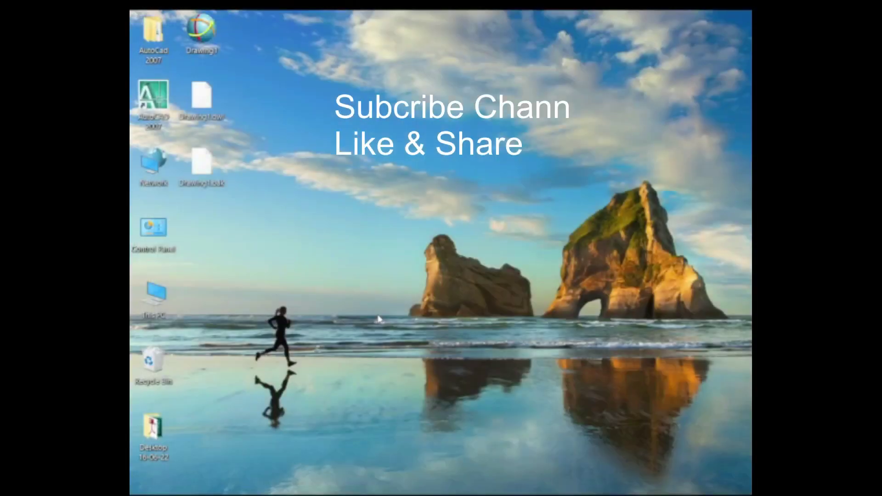